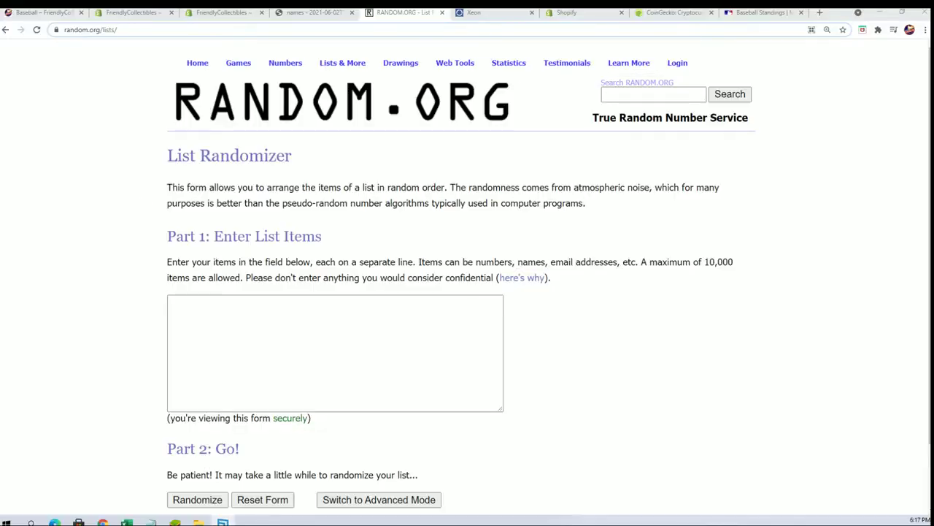
# Place Notepad beside the randomizer page, copy the owner-name block, and focus the list box.
pyautogui.click(151, 521)
pyautogui.moveTo(607, 138); pyautogui.dragTo(635, 55)
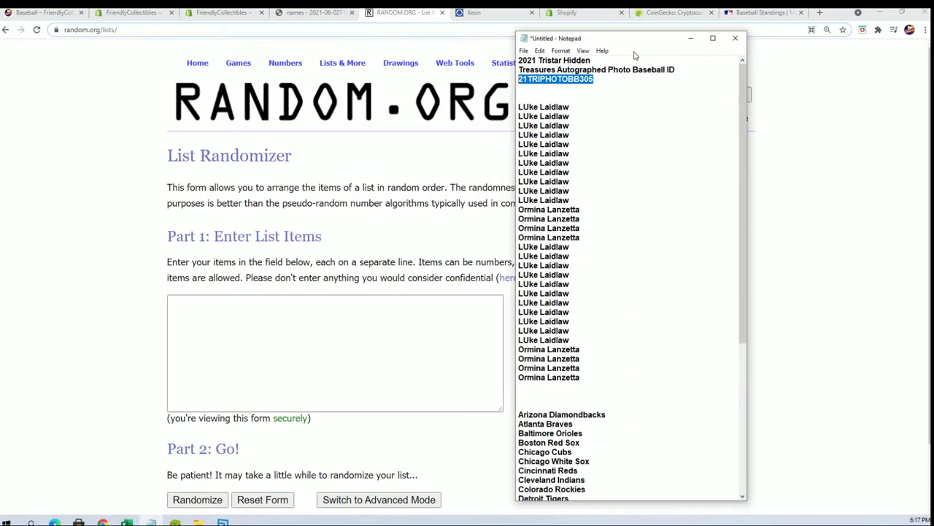
pyautogui.moveTo(581, 376); pyautogui.dragTo(518, 106)
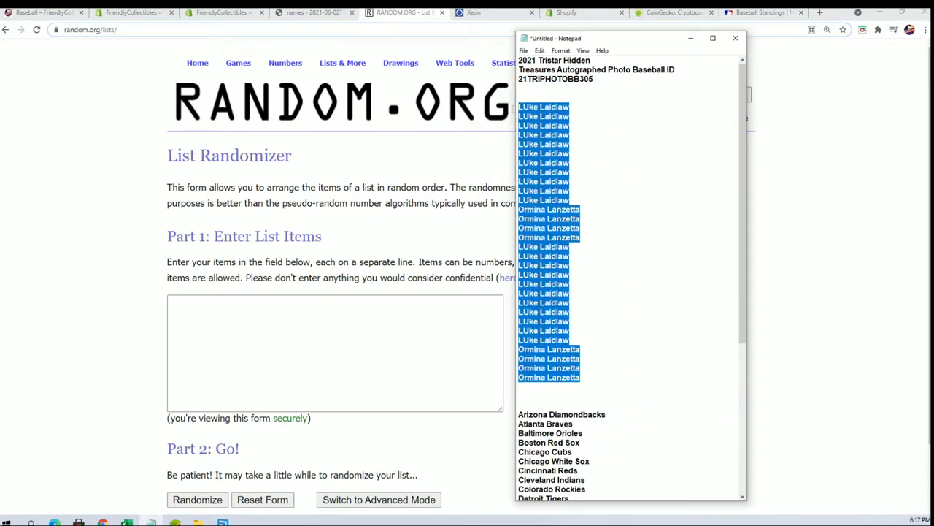
pyautogui.rightClick(538, 173)
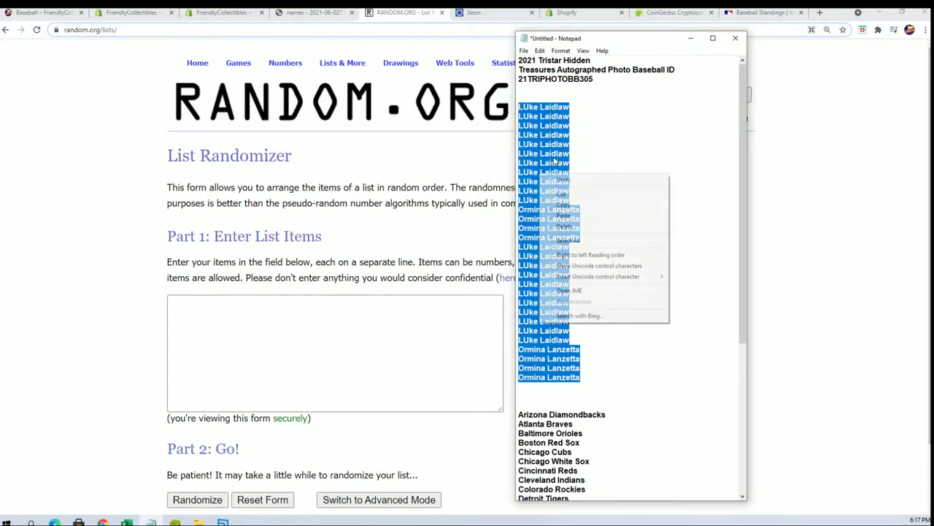
pyautogui.click(561, 204)
pyautogui.scroll(-6, 622, 365)
pyautogui.scroll(-2, 622, 365)
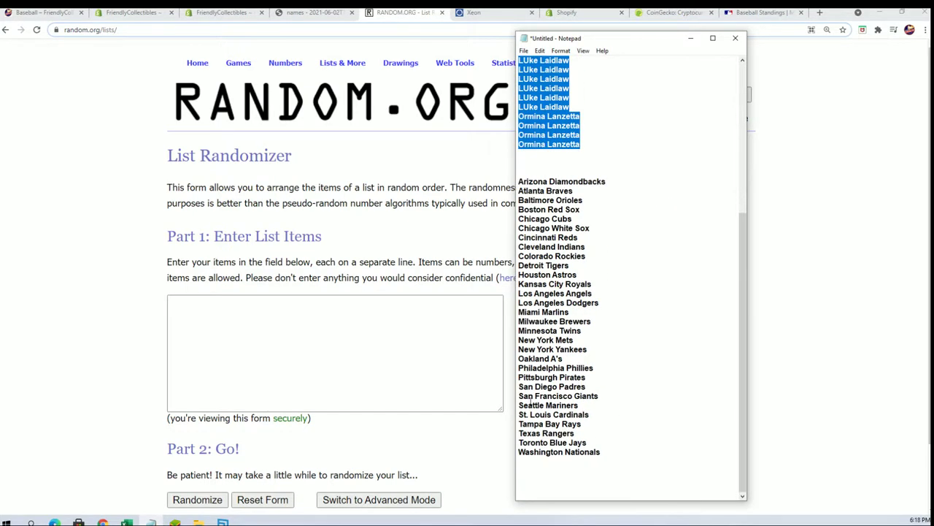
pyautogui.click(315, 309)
# Paste the owner names into the randomizer list and randomize them.
pyautogui.rightClick(316, 309)
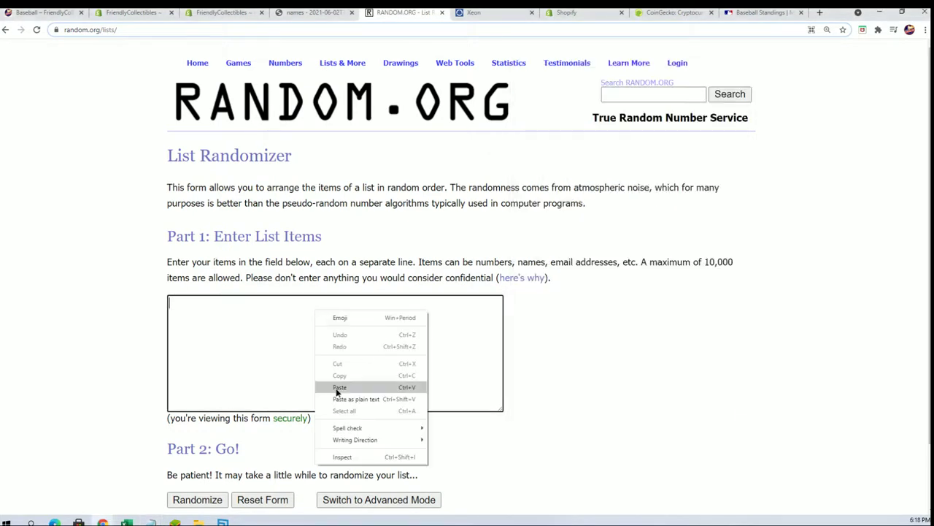
pyautogui.click(337, 387)
pyautogui.scroll(-1, 555, 379)
pyautogui.click(197, 426)
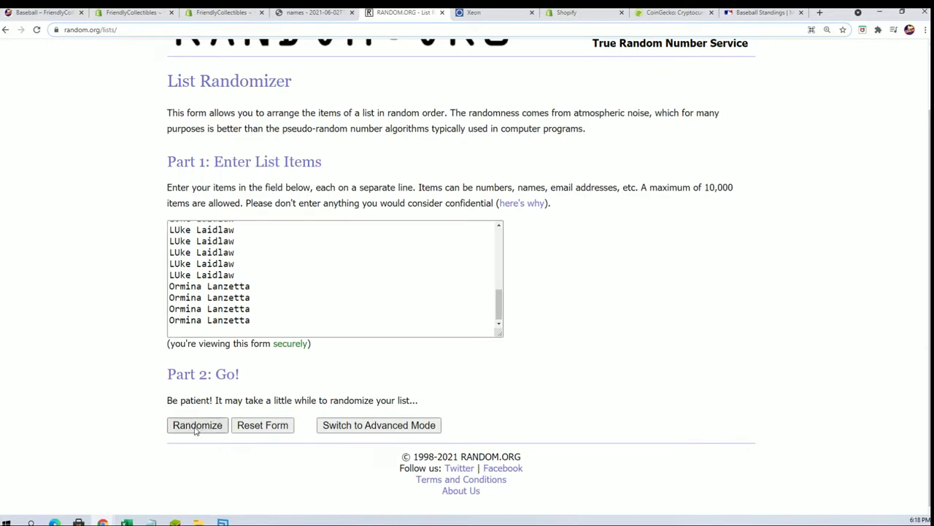
# Reshuffle the owner list six more times, then select the final 30 names.
pyautogui.scroll(-2, 185, 431)
pyautogui.scroll(-1, 185, 427)
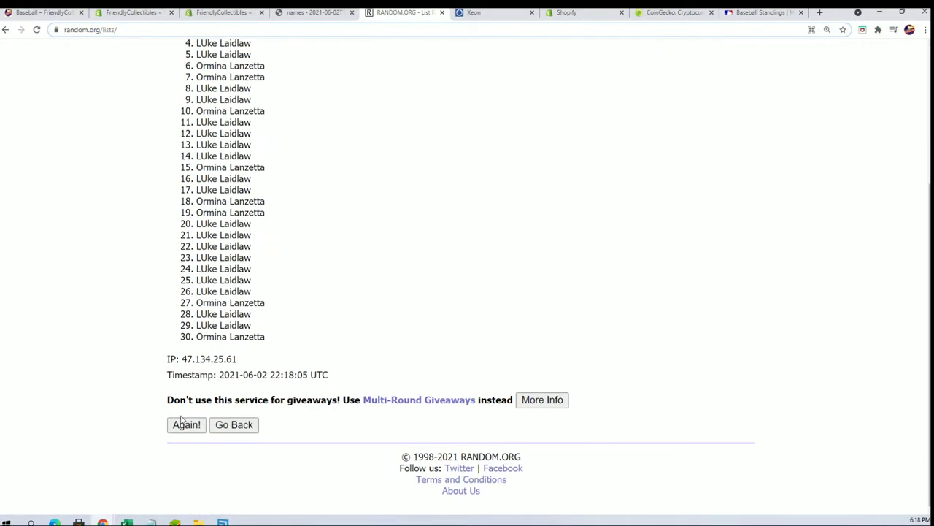
pyautogui.click(185, 423)
pyautogui.scroll(-3, 174, 430)
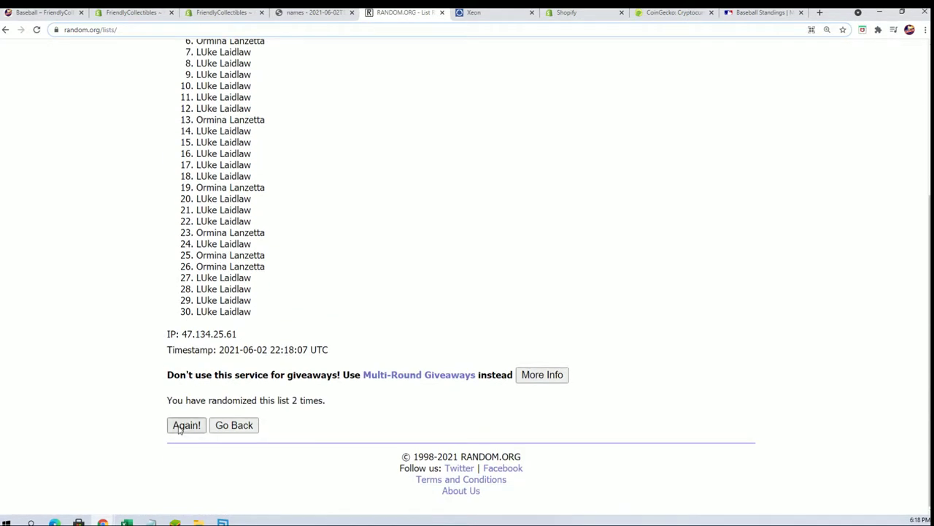
pyautogui.click(179, 429)
pyautogui.click(176, 425)
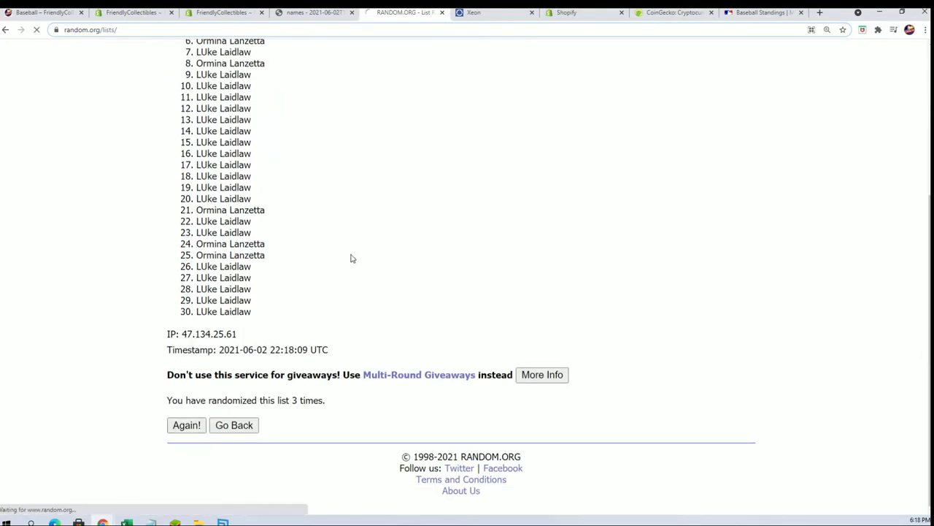
pyautogui.click(188, 425)
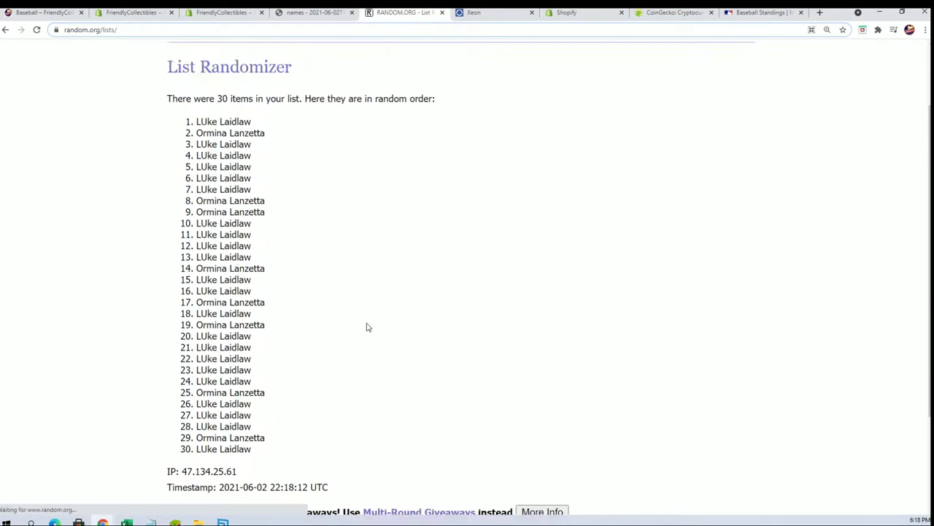
pyautogui.scroll(-3, 367, 326)
pyautogui.click(186, 425)
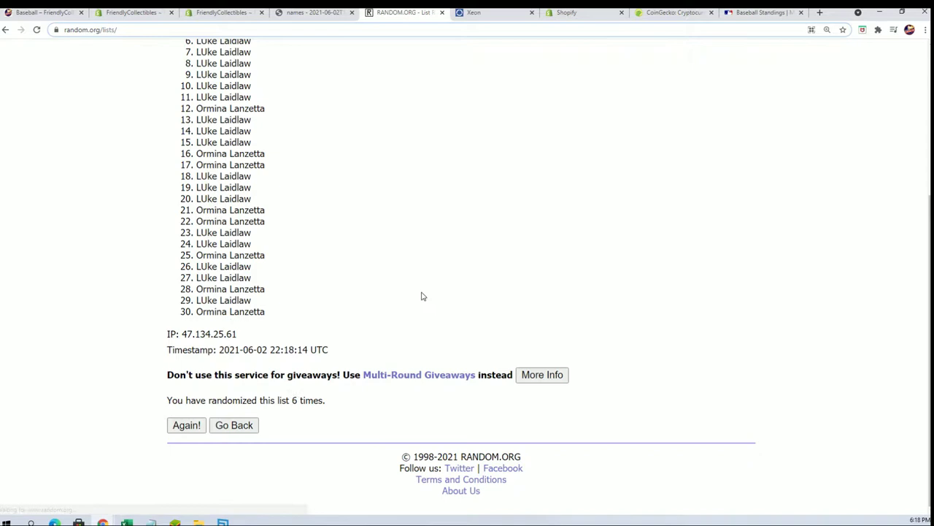
pyautogui.click(186, 425)
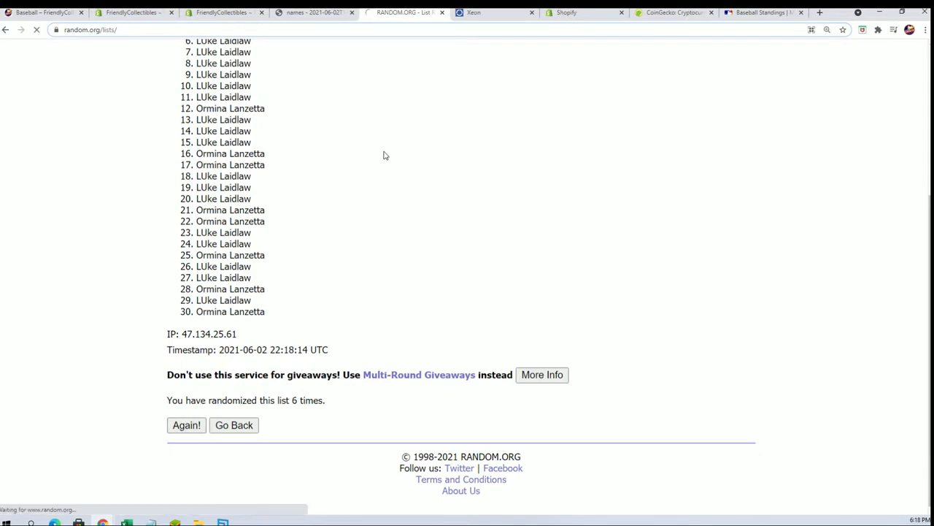
pyautogui.moveTo(196, 112); pyautogui.dragTo(256, 430)
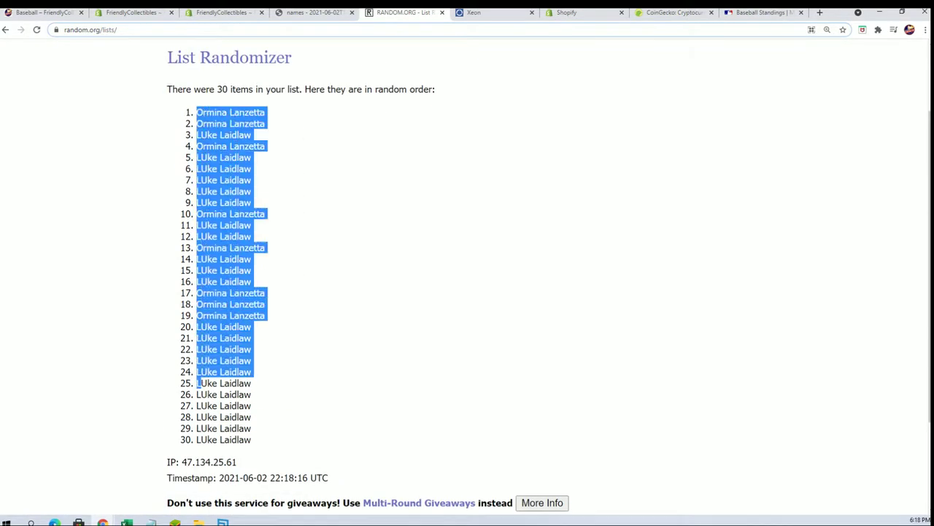
pyautogui.rightClick(229, 403)
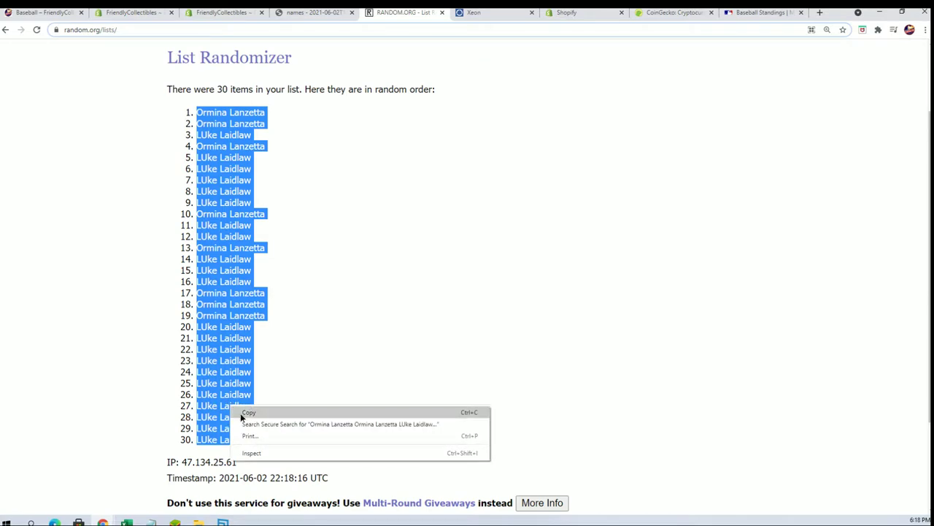
# Paste the shuffled owner names into Excel starting at A2 as plain text.
pyautogui.click(247, 412)
pyautogui.hotkey('alt', 'Tab')
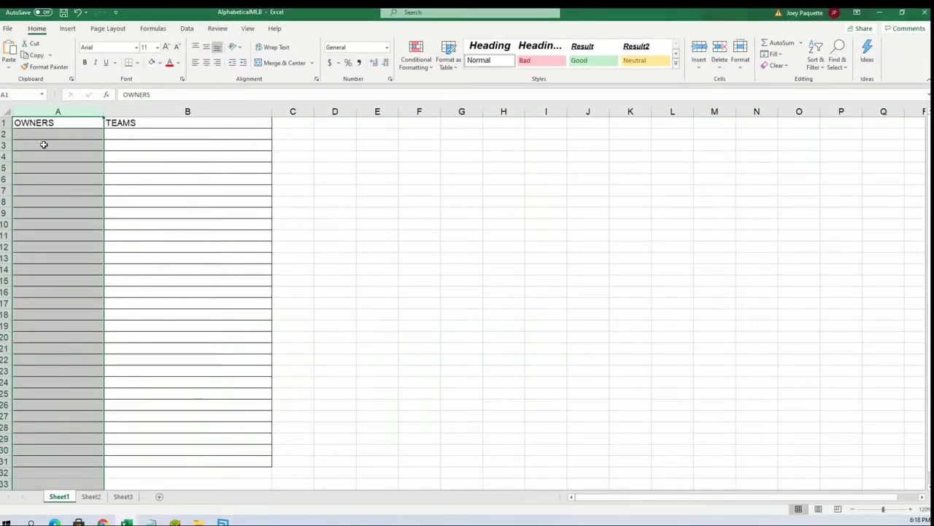
pyautogui.click(32, 134)
pyautogui.rightClick(33, 134)
pyautogui.click(53, 198)
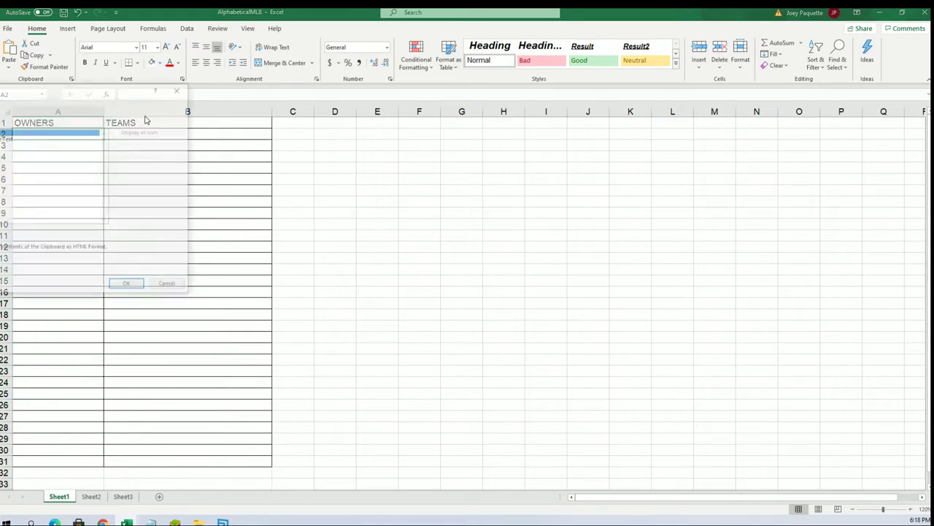
pyautogui.press('Down')
pyautogui.press('Down')
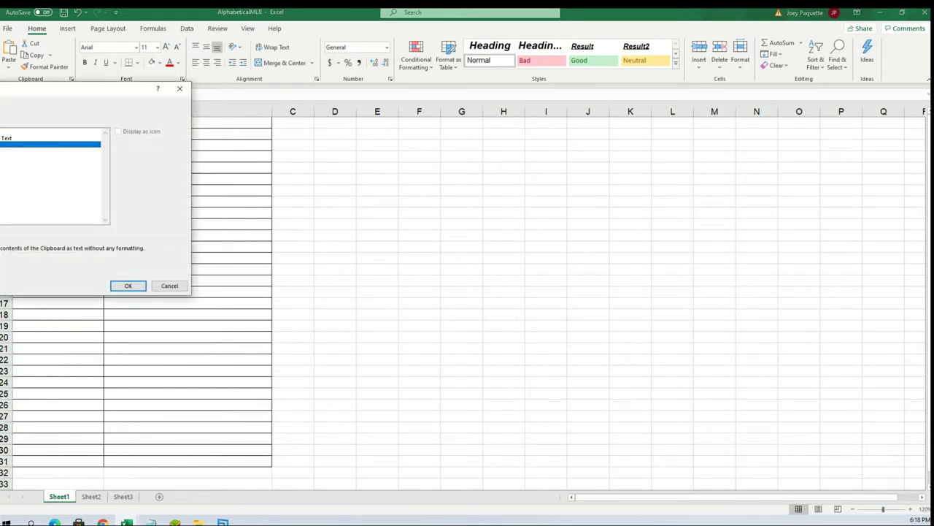
pyautogui.click(128, 286)
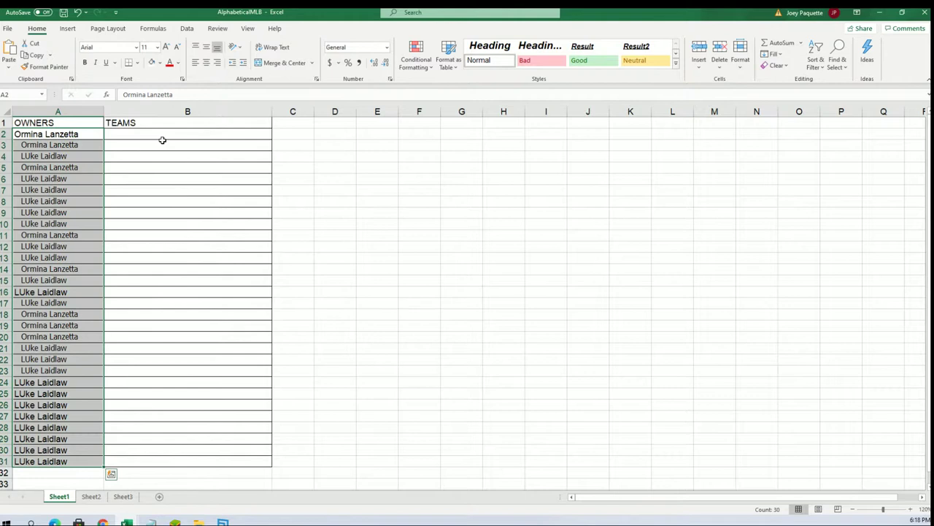
# Bold and align the owner names, then select cell B2.
pyautogui.rightClick(84, 177)
pyautogui.click(92, 161)
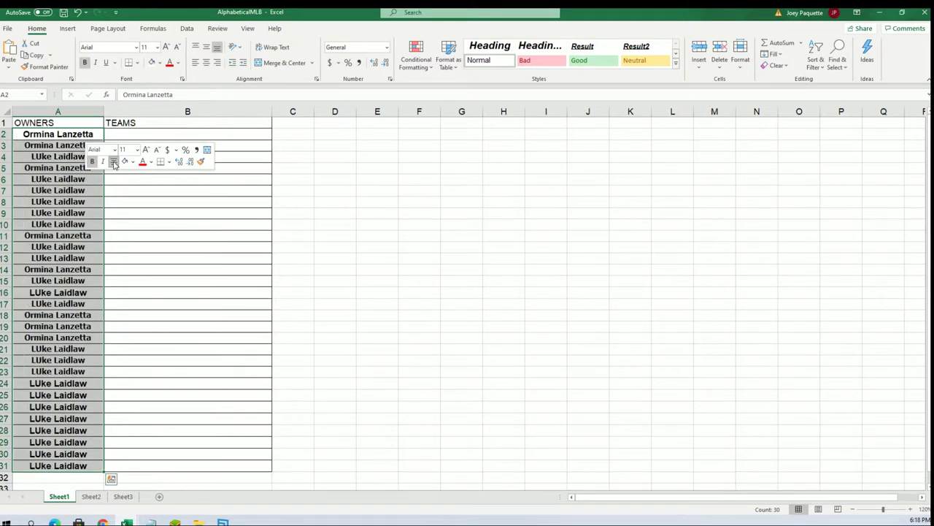
pyautogui.click(113, 161)
pyautogui.click(121, 134)
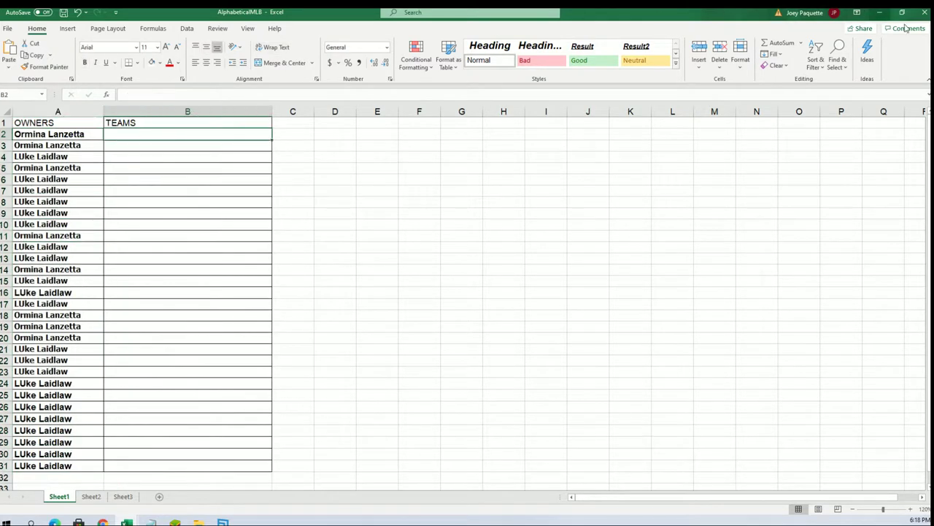
# Minimize Excel and return to an empty List Randomizer form.
pyautogui.click(881, 12)
pyautogui.scroll(2, 476, 340)
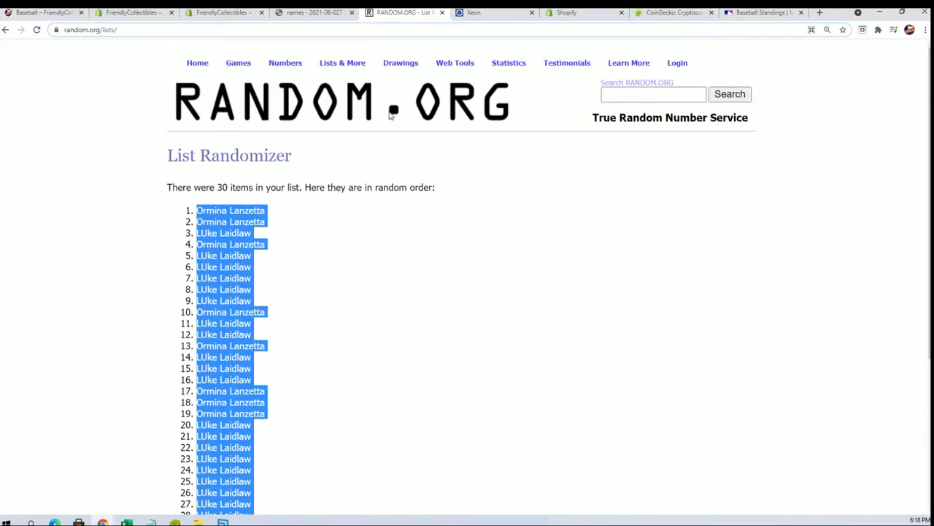
pyautogui.click(348, 80)
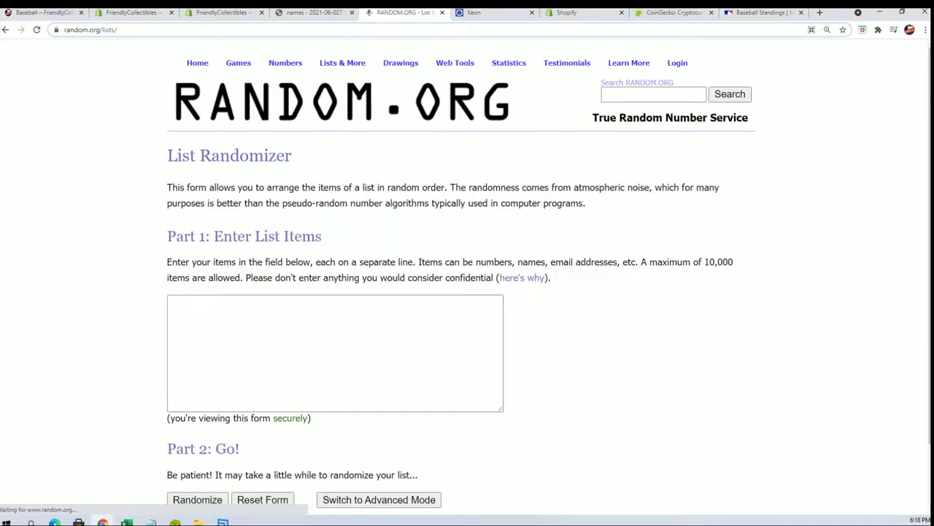
# Copy the 30 MLB team names from Notepad into the randomizer's item box.
pyautogui.hotkey('alt', 'Tab')
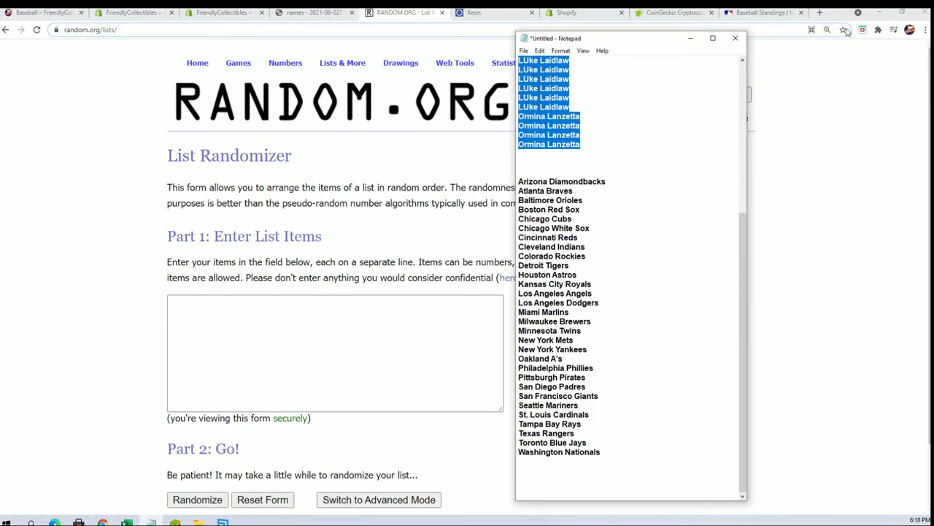
pyautogui.moveTo(600, 451); pyautogui.dragTo(518, 181)
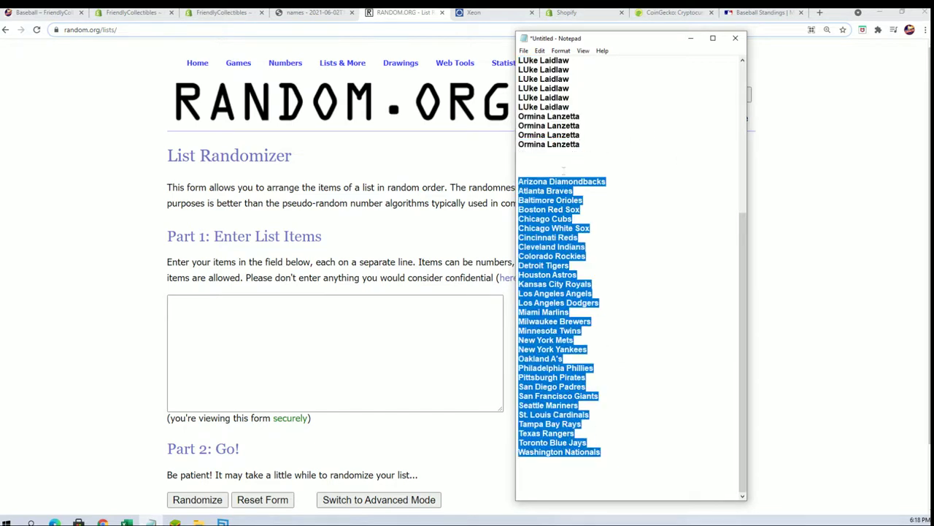
pyautogui.rightClick(546, 202)
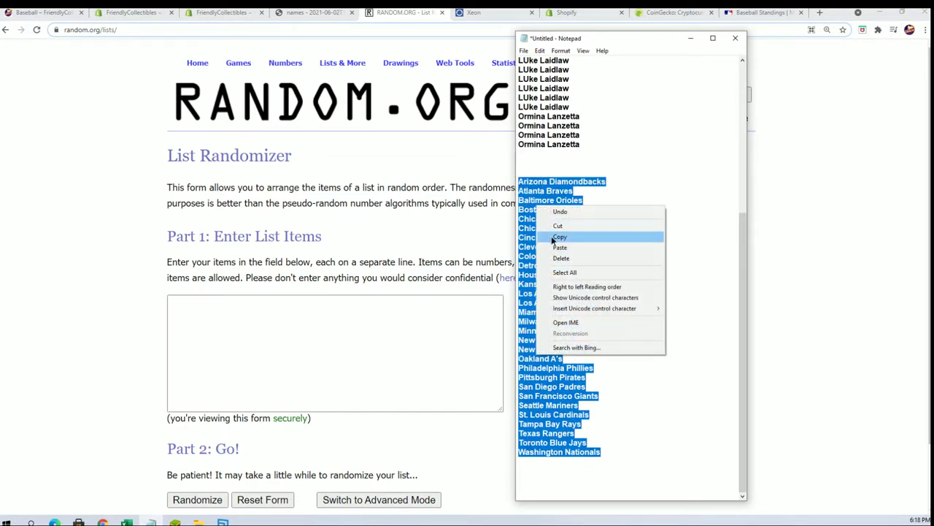
pyautogui.click(555, 237)
pyautogui.rightClick(257, 315)
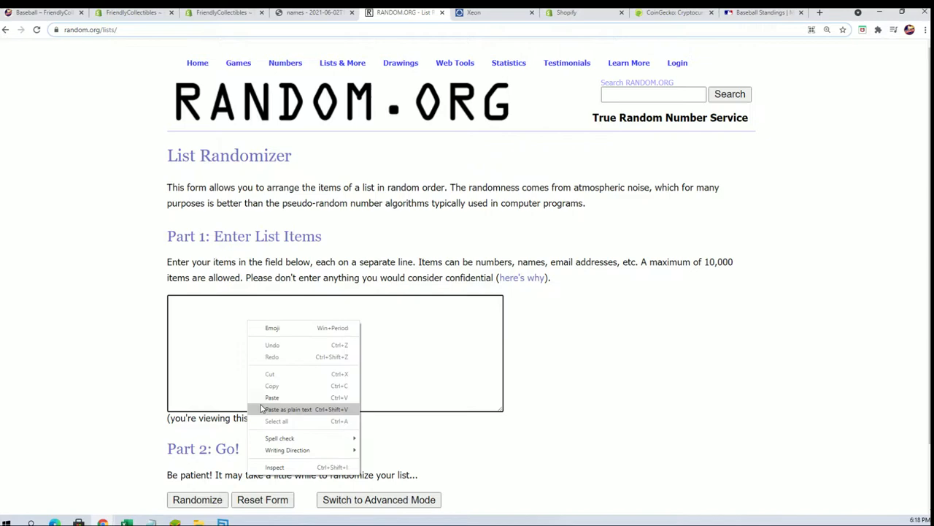
pyautogui.click(277, 406)
pyautogui.scroll(-2, 433, 407)
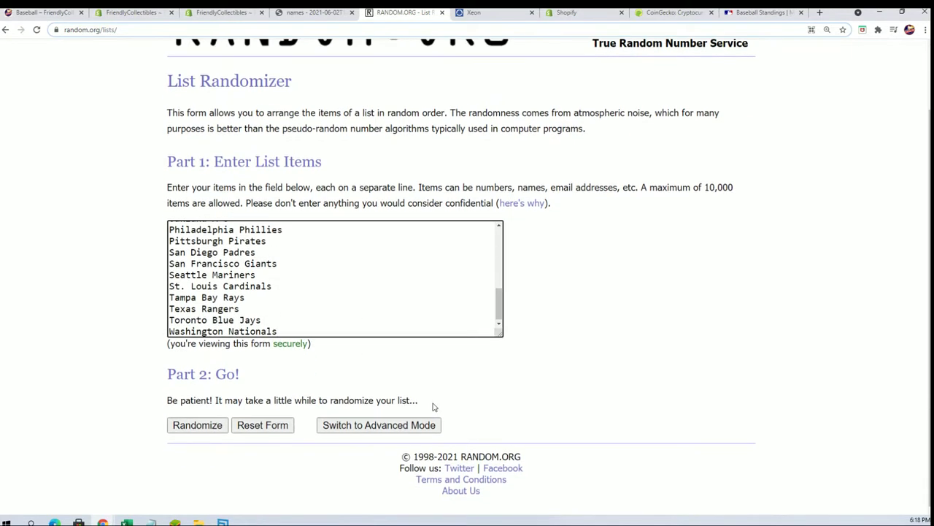
# Randomize the 30 team names and reshuffle them four more times.
pyautogui.click(211, 425)
pyautogui.scroll(-3, 133, 421)
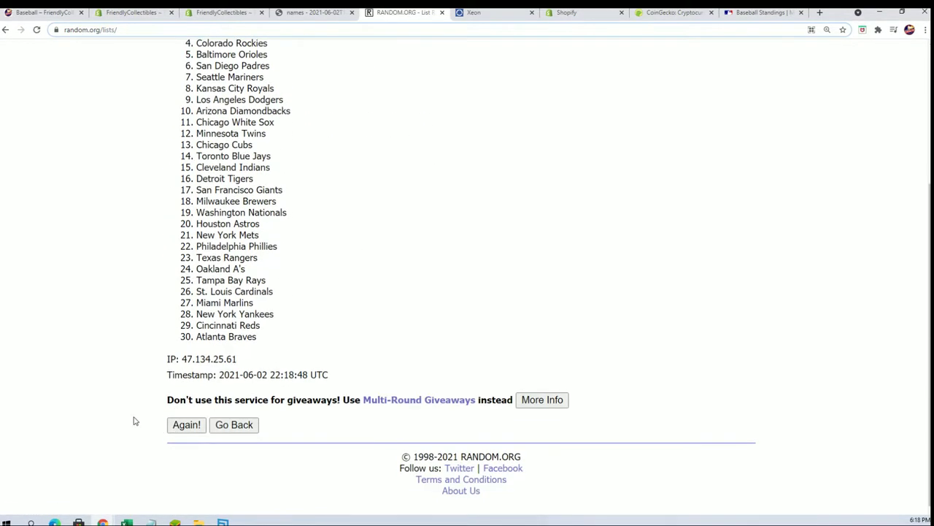
pyautogui.click(176, 424)
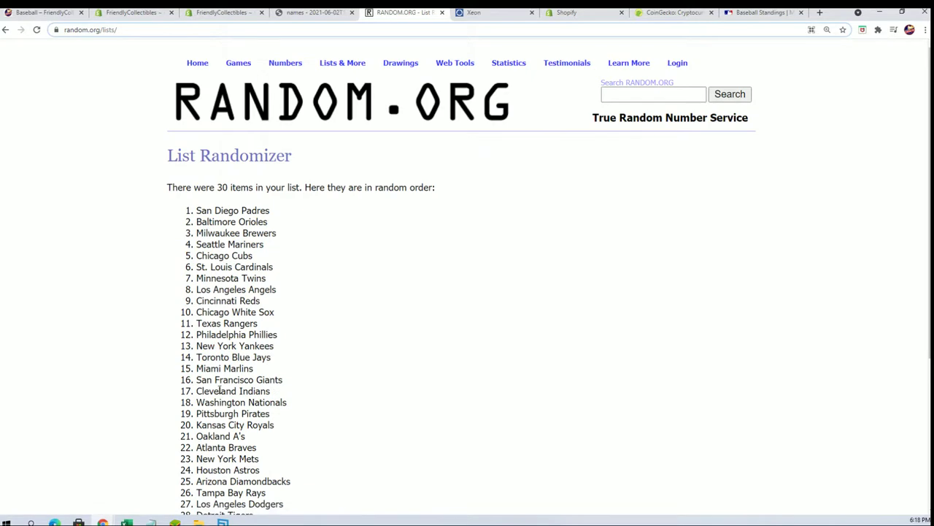
pyautogui.scroll(-3, 219, 391)
pyautogui.click(185, 453)
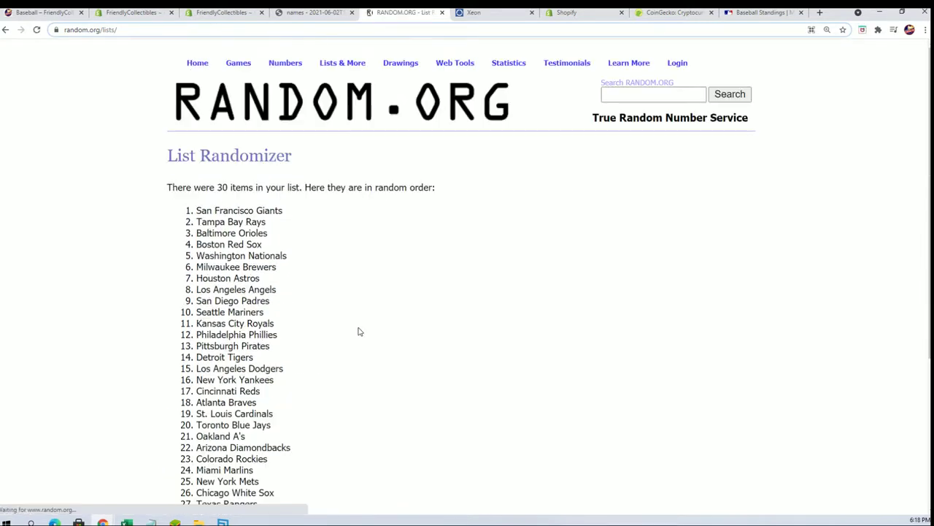
pyautogui.scroll(-3, 358, 332)
pyautogui.click(184, 425)
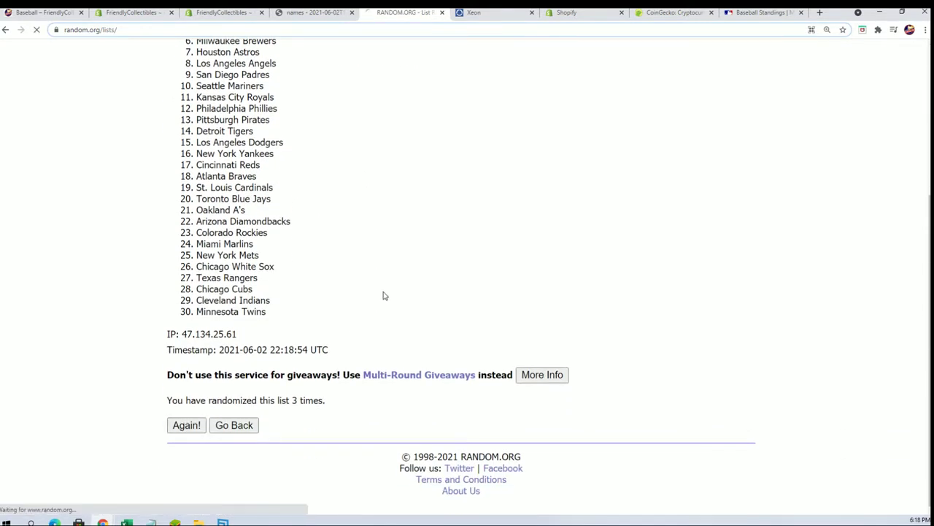
pyautogui.scroll(-3, 377, 331)
pyautogui.click(182, 428)
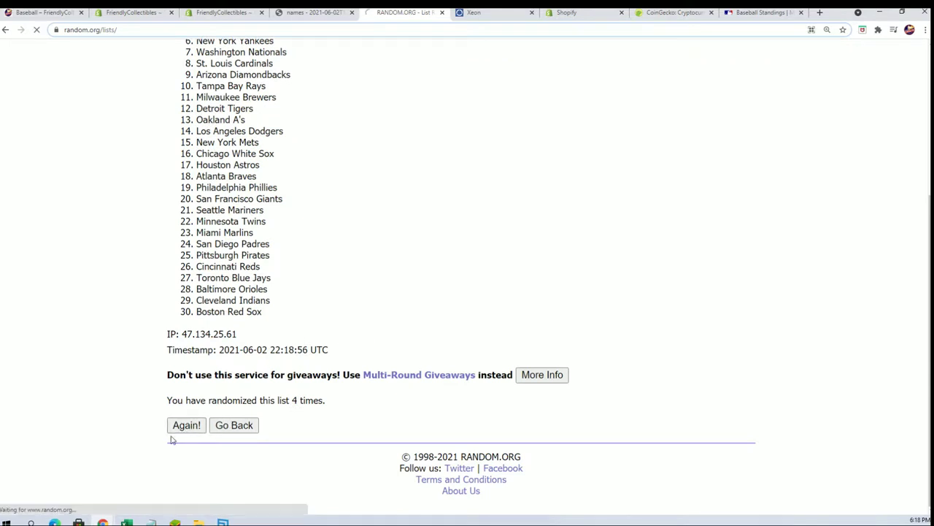
pyautogui.scroll(-5, 361, 359)
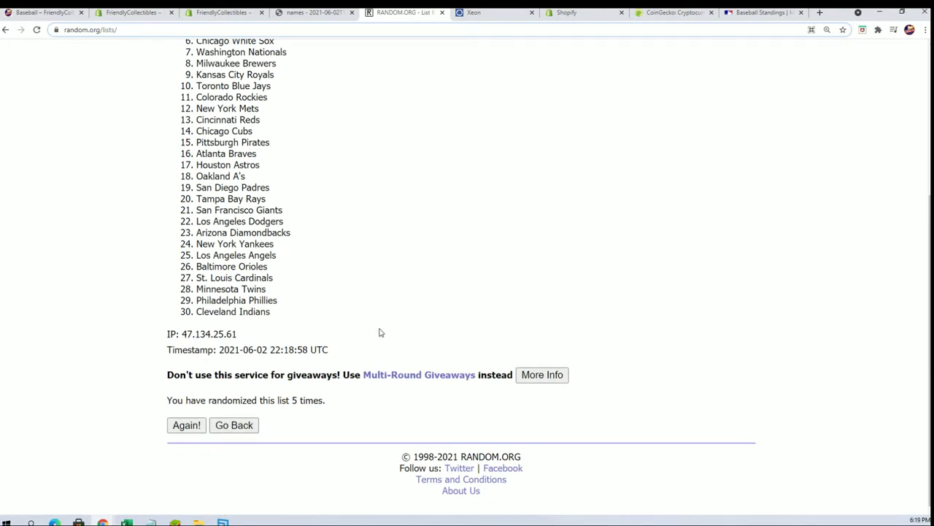
# Reshuffle twice more and copy the final order, St. Louis Cardinals through Boston Red Sox.
pyautogui.click(185, 424)
pyautogui.scroll(-3, 293, 350)
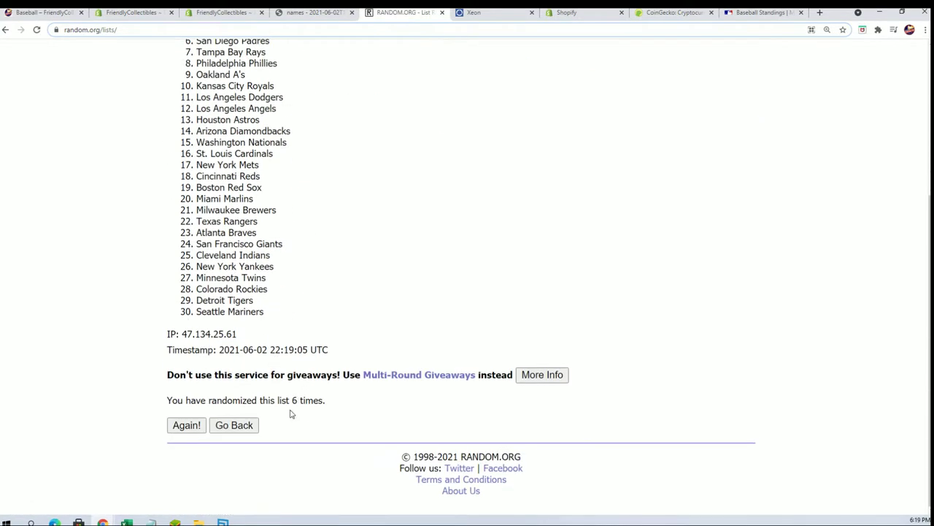
pyautogui.click(184, 426)
pyautogui.scroll(-2, 428, 243)
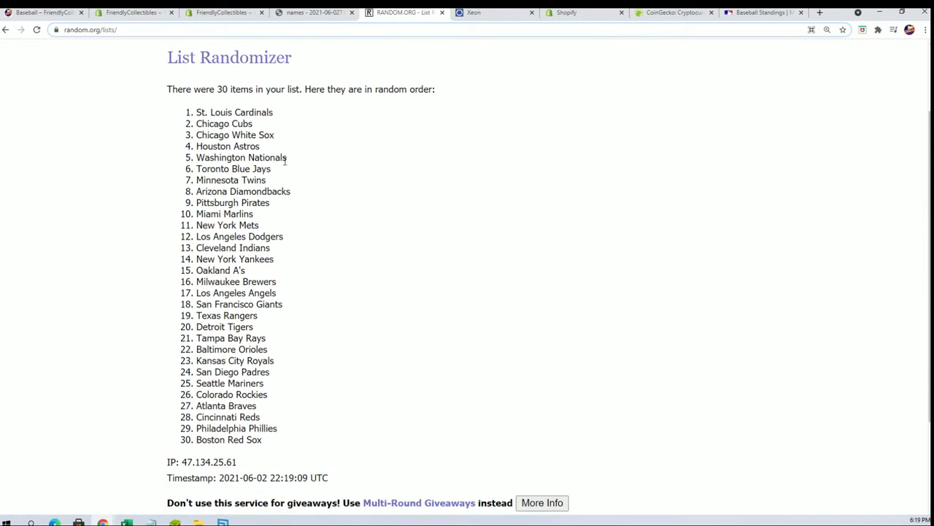
pyautogui.moveTo(197, 113); pyautogui.dragTo(285, 441)
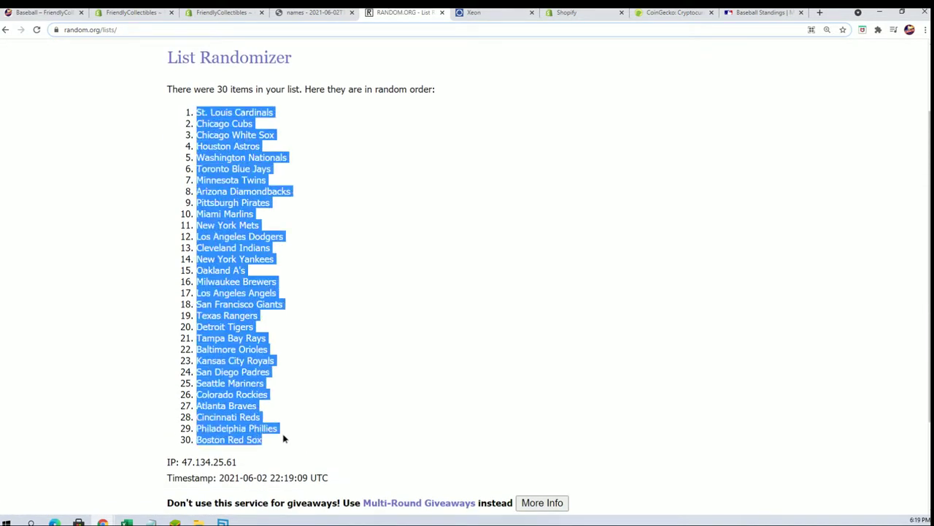
pyautogui.rightClick(232, 139)
pyautogui.click(251, 150)
# Paste the shuffled team names into Excel at B2 as plain text.
pyautogui.hotkey('alt', 'Tab')
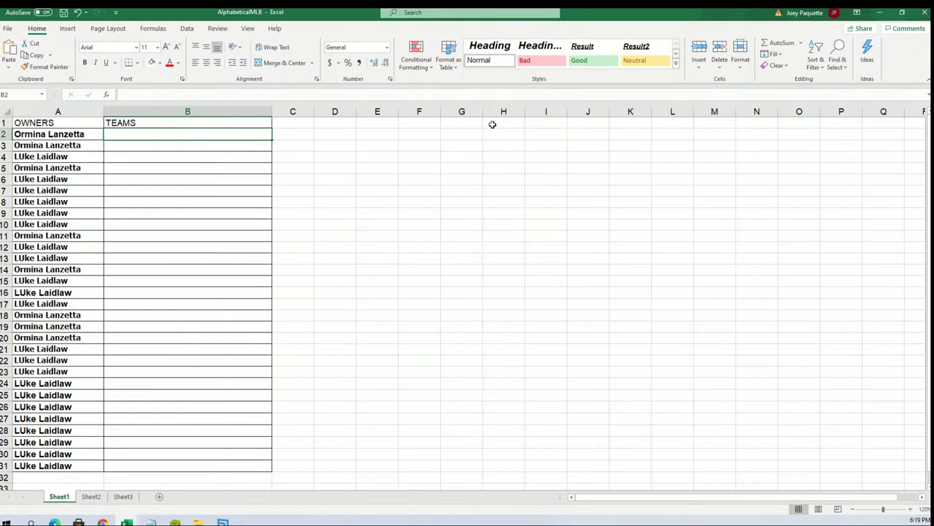
pyautogui.rightClick(116, 134)
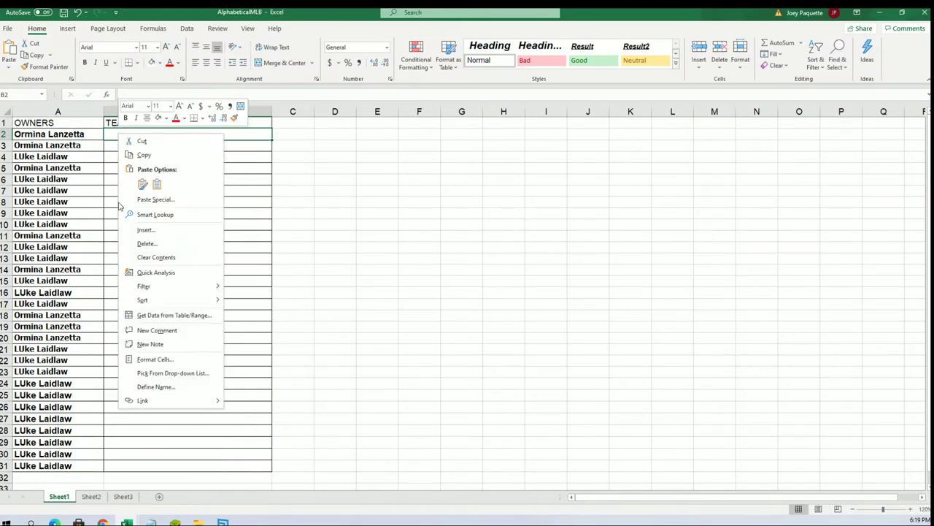
pyautogui.click(139, 202)
pyautogui.click(68, 151)
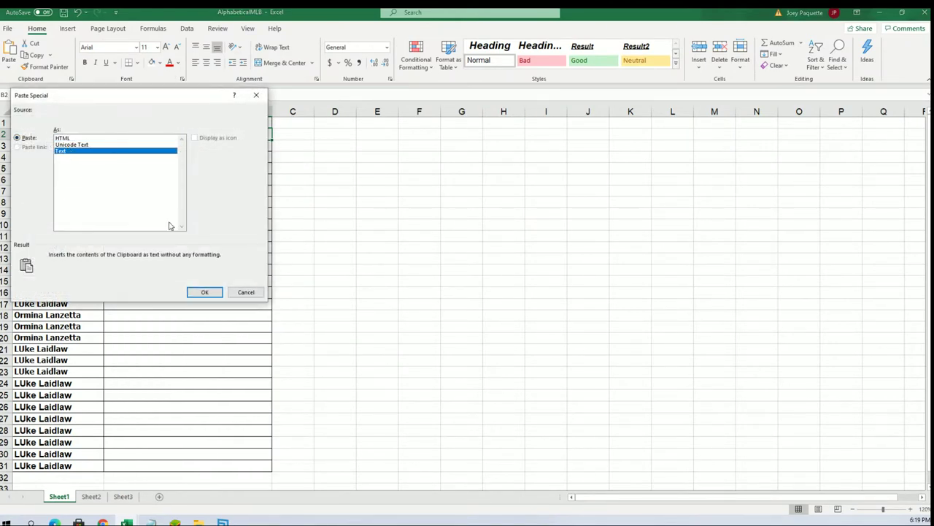
pyautogui.click(203, 292)
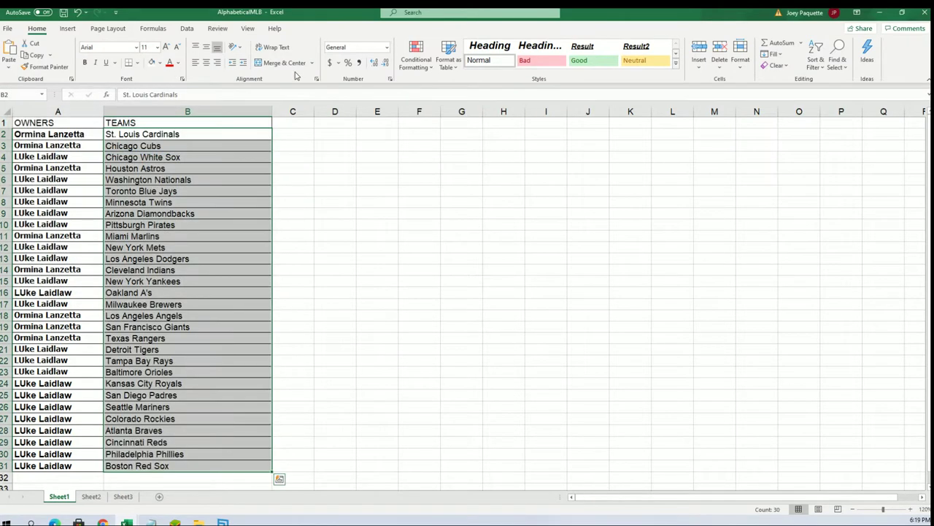
# Narrow column A to fit the owners and spot-check teams in B15, B31, B11, B5.
pyautogui.click(73, 111)
pyautogui.moveTo(104, 111); pyautogui.dragTo(89, 111)
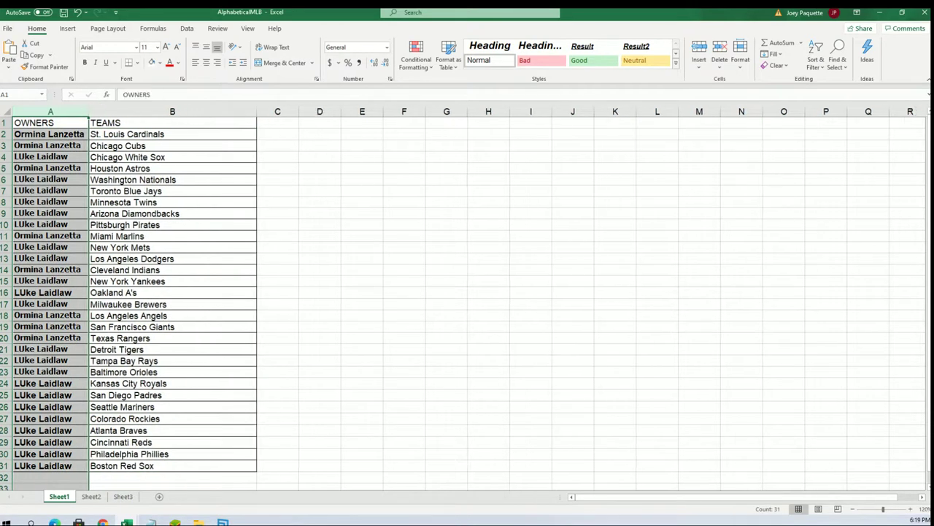
pyautogui.click(166, 284)
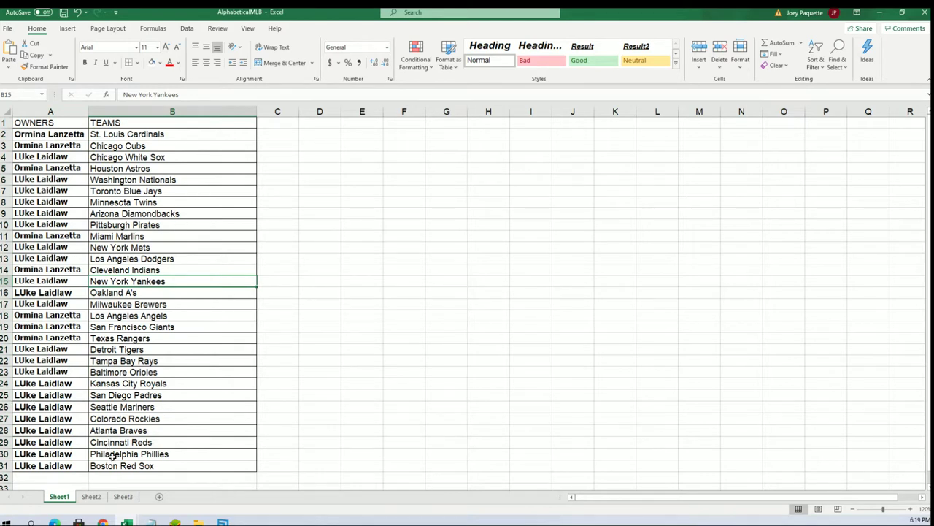
pyautogui.click(113, 465)
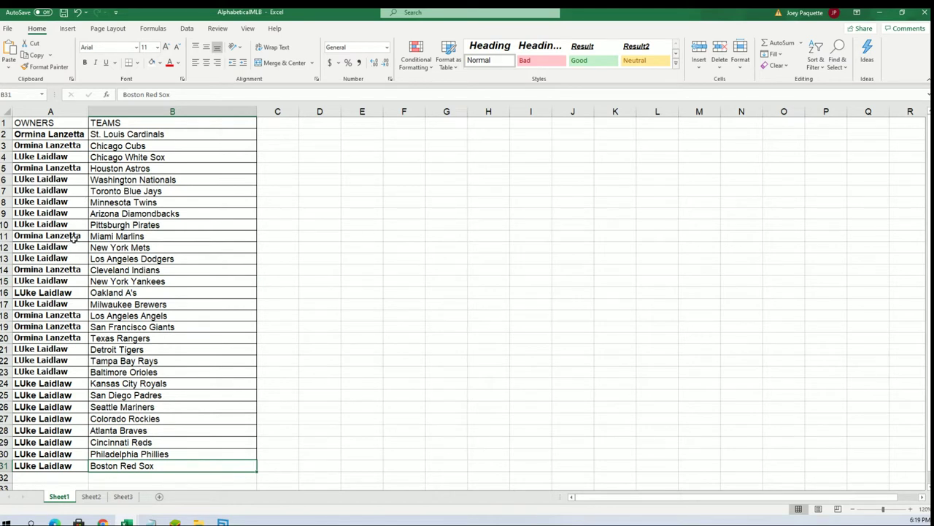
pyautogui.click(107, 232)
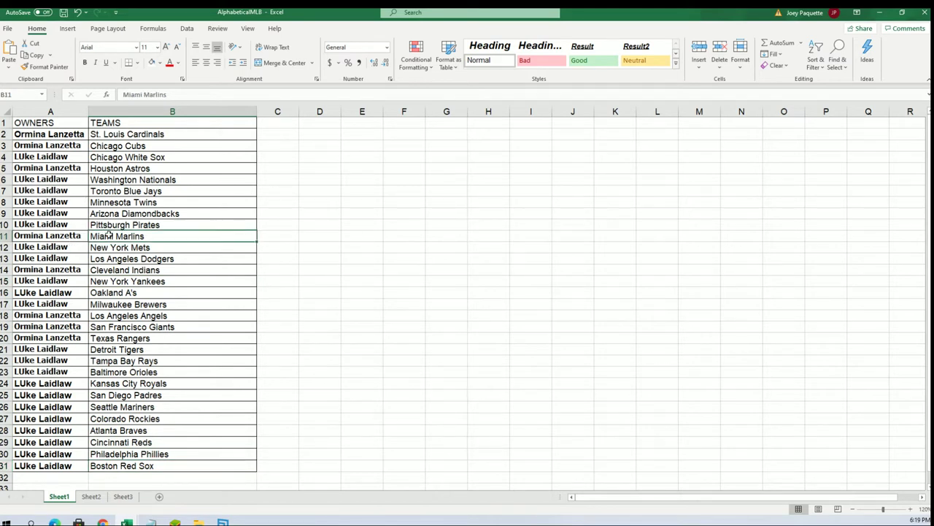
pyautogui.click(144, 167)
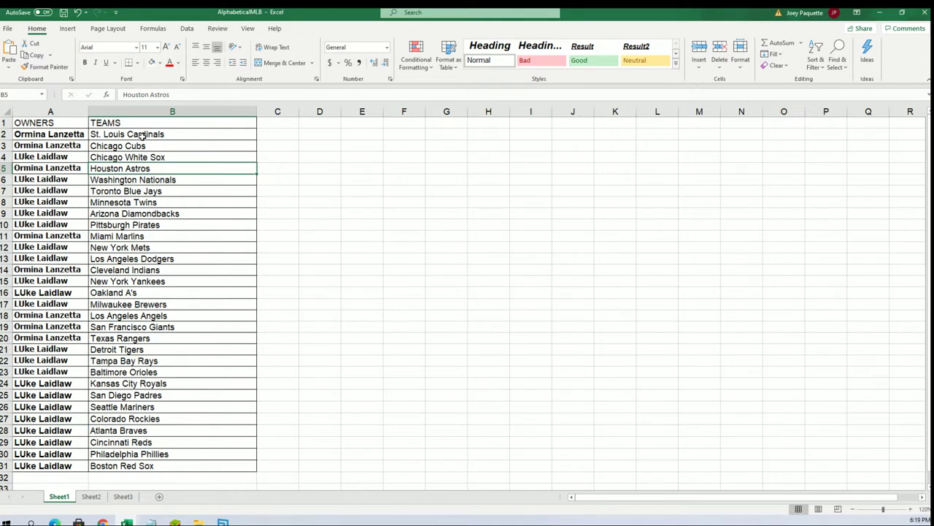
# Sort B2:B31 A to Z with the selection expanded so owners stay with their teams.
pyautogui.moveTo(145, 134); pyautogui.dragTo(146, 464)
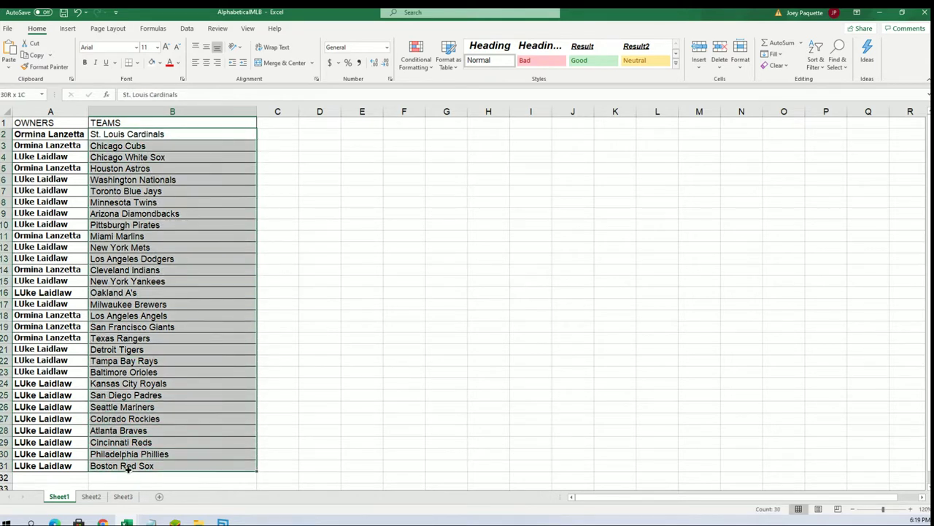
pyautogui.click(815, 57)
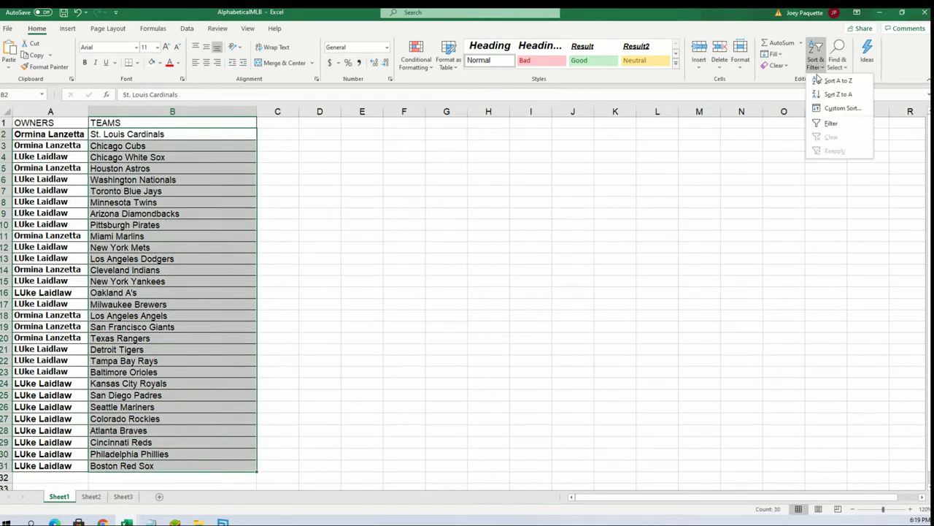
pyautogui.click(832, 80)
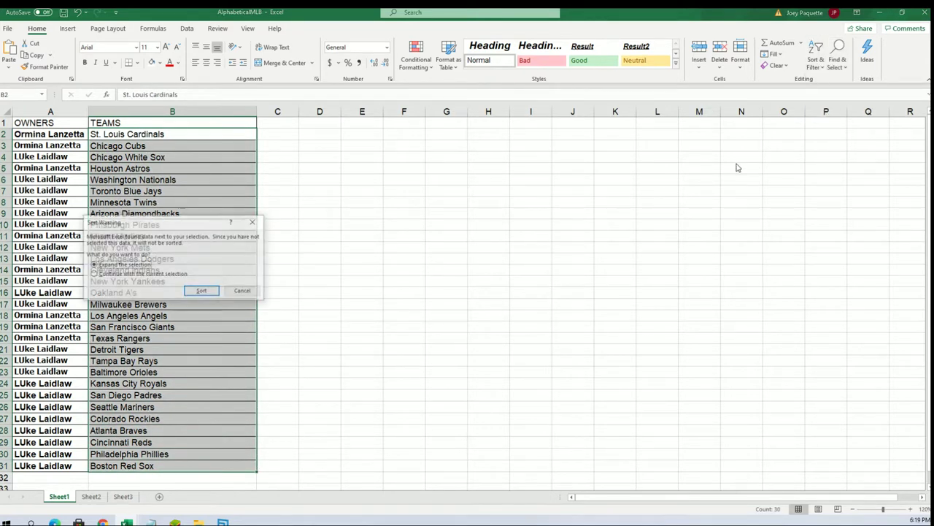
pyautogui.click(203, 291)
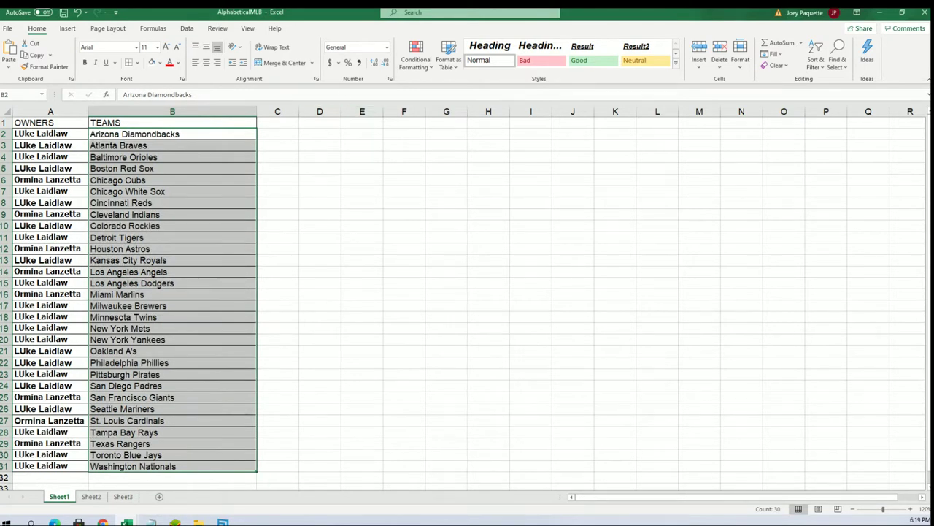